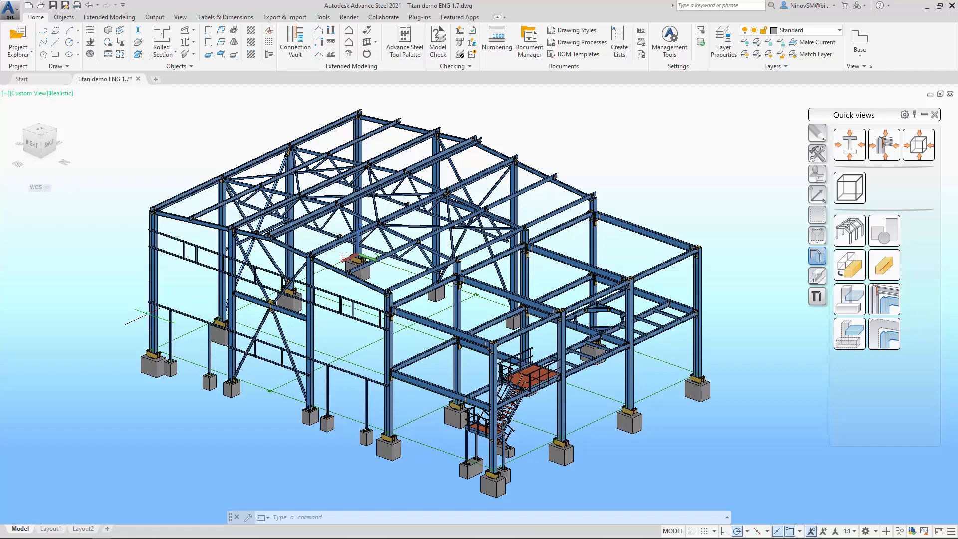
Step: Distribute the model's elements onto layers by section with Sections by Layers and check the layer list
click(820, 301)
click(849, 342)
click(824, 30)
click(643, 174)
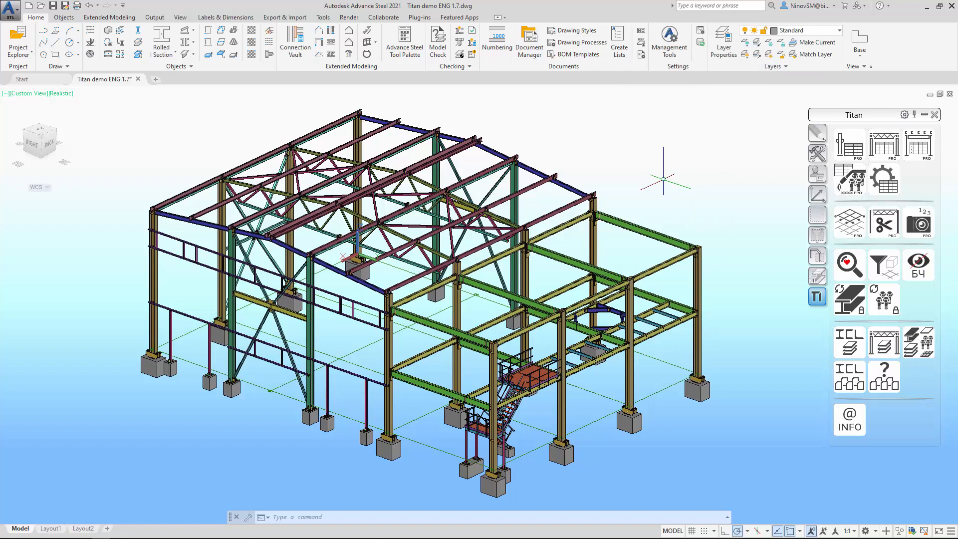
Step: Distribute the elements onto layers by mark with TTNABYLAY and look through the resulting A, B and C layers
click(890, 351)
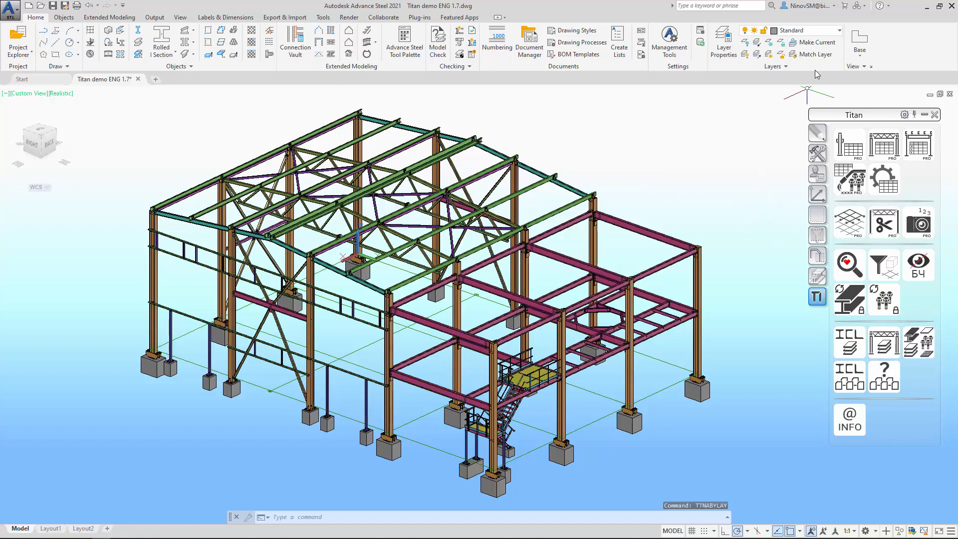
click(839, 30)
scroll(738, 202, up, 15)
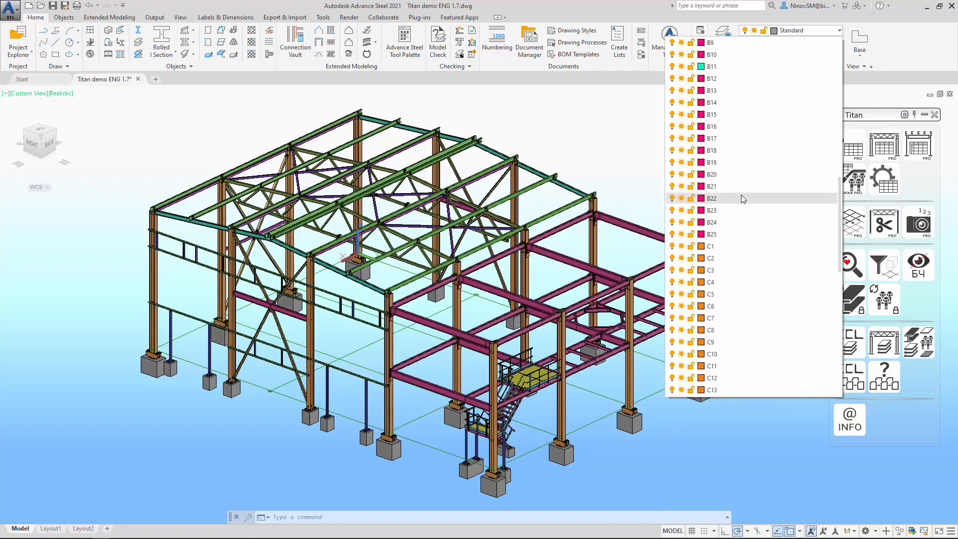
scroll(745, 199, up, 5)
scroll(746, 193, down, 10)
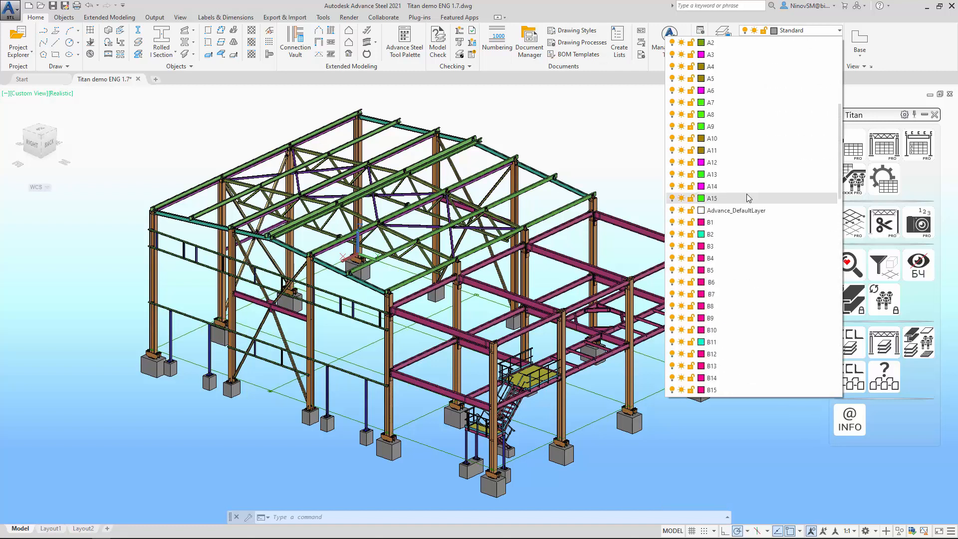
click(639, 170)
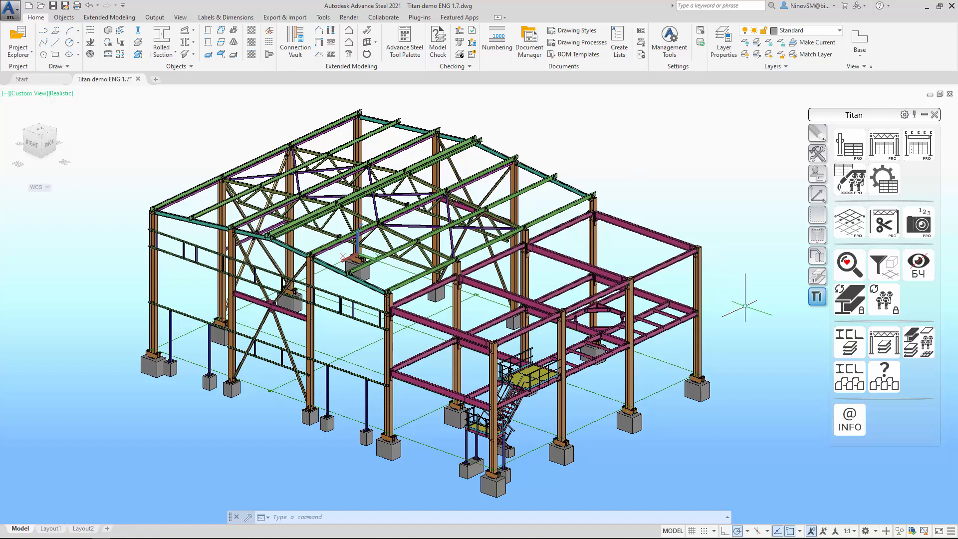
Step: Sort the structural elements into groups by model role and open the Project Explorer
click(848, 342)
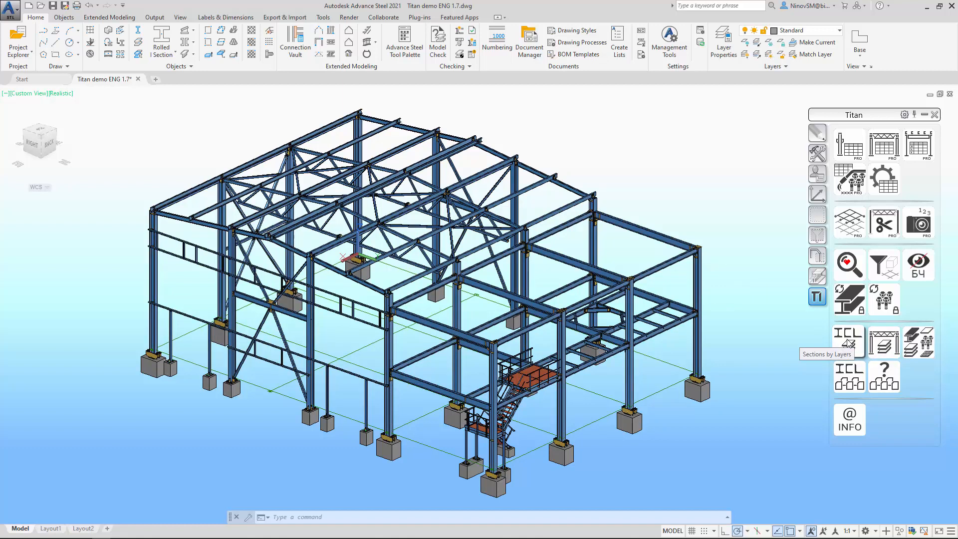
click(847, 380)
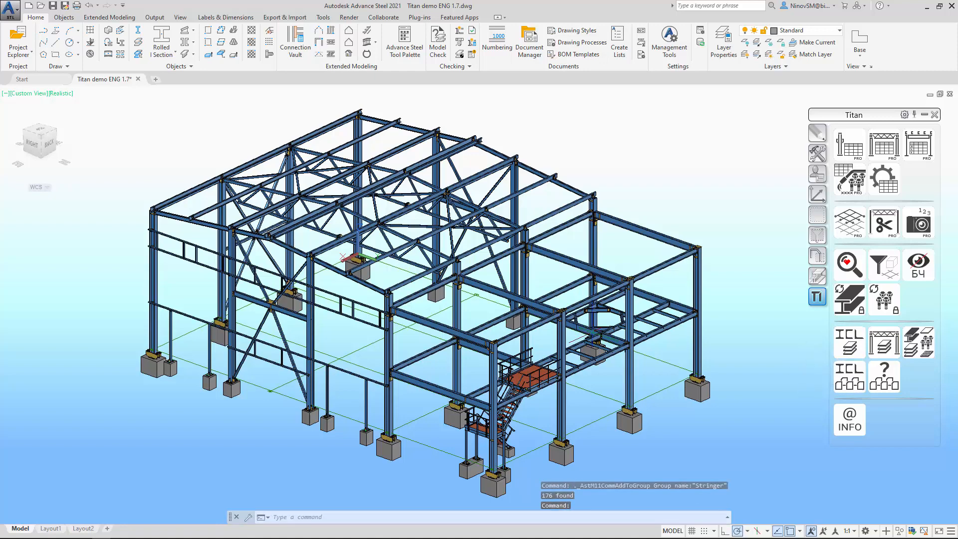
click(18, 42)
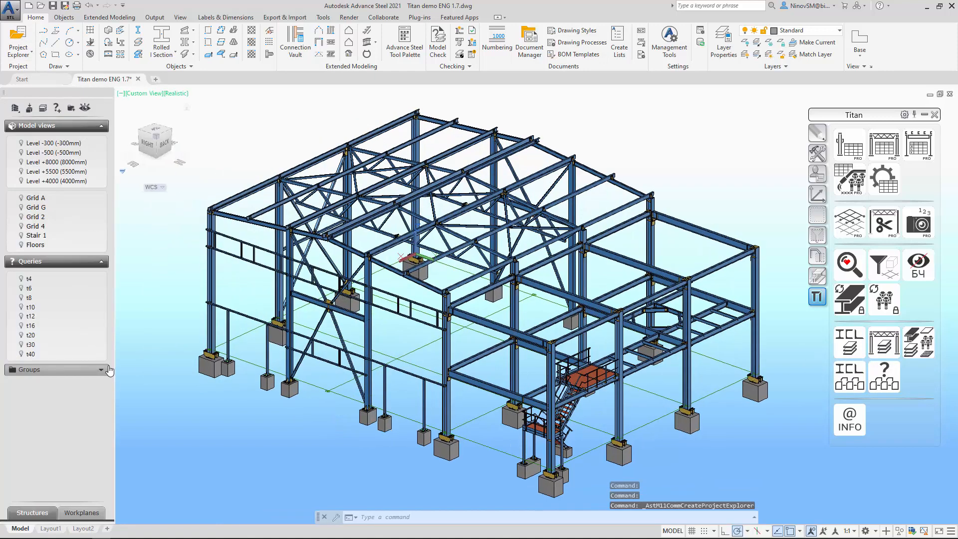
Step: Check the contents of the Beam and Column groups in the model
click(21, 398)
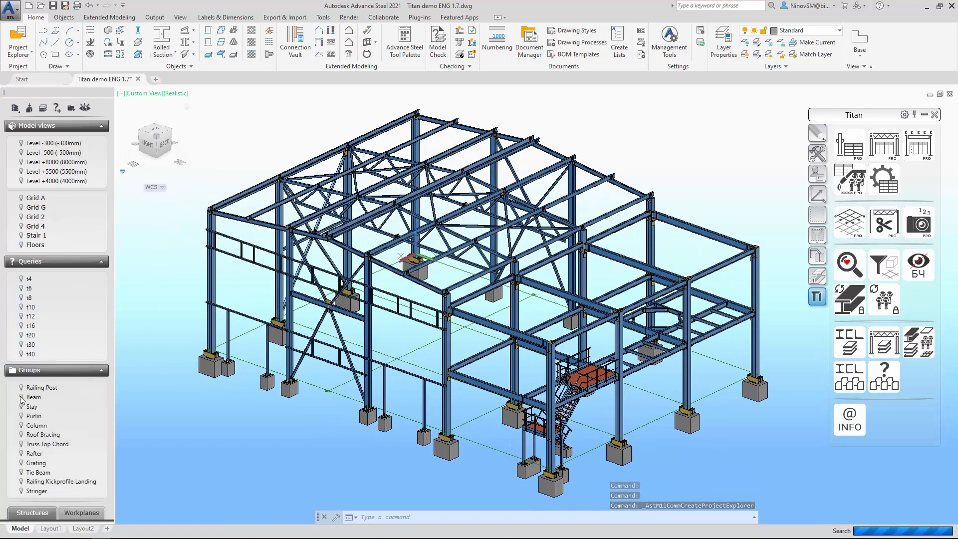
click(21, 425)
click(21, 426)
click(21, 425)
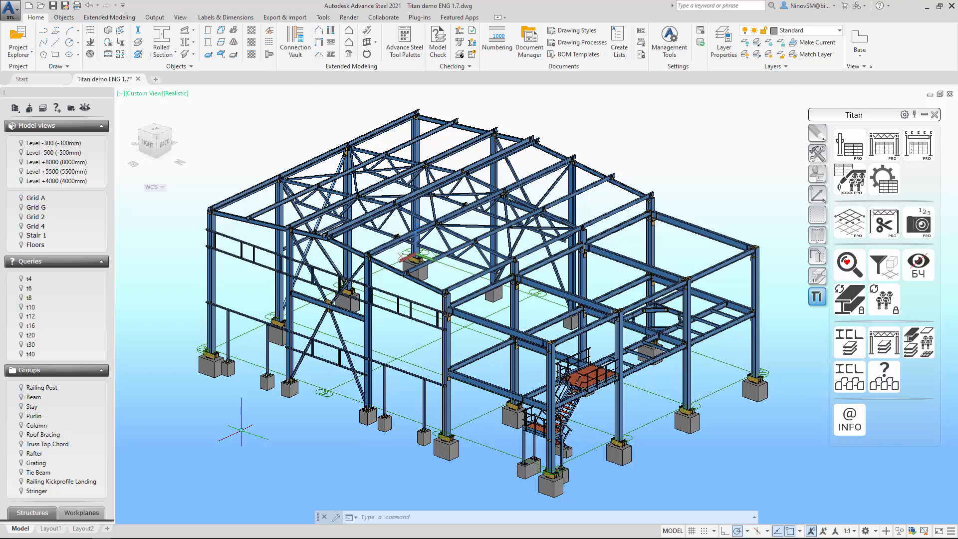
Step: Query which group the front corner column and an adjoining horizontal beam belong to
click(883, 377)
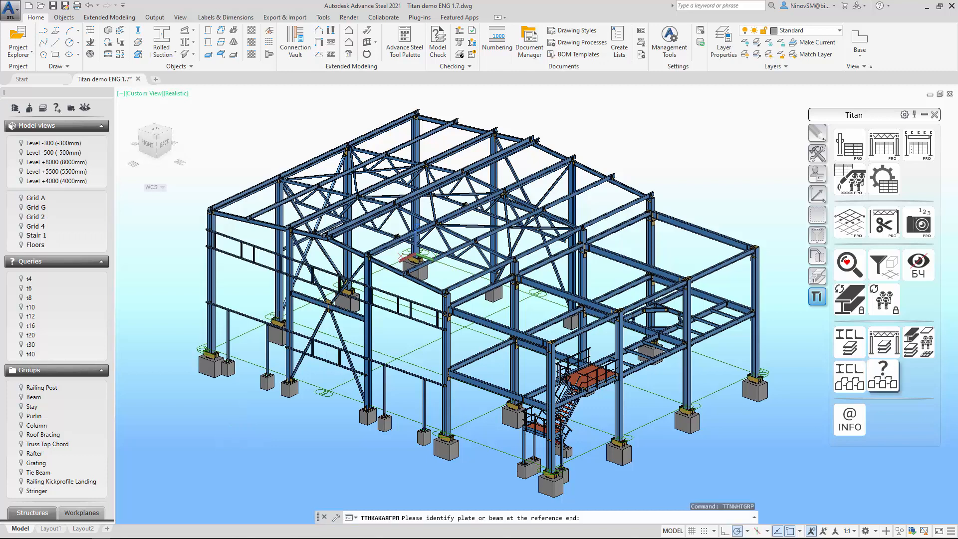
click(546, 375)
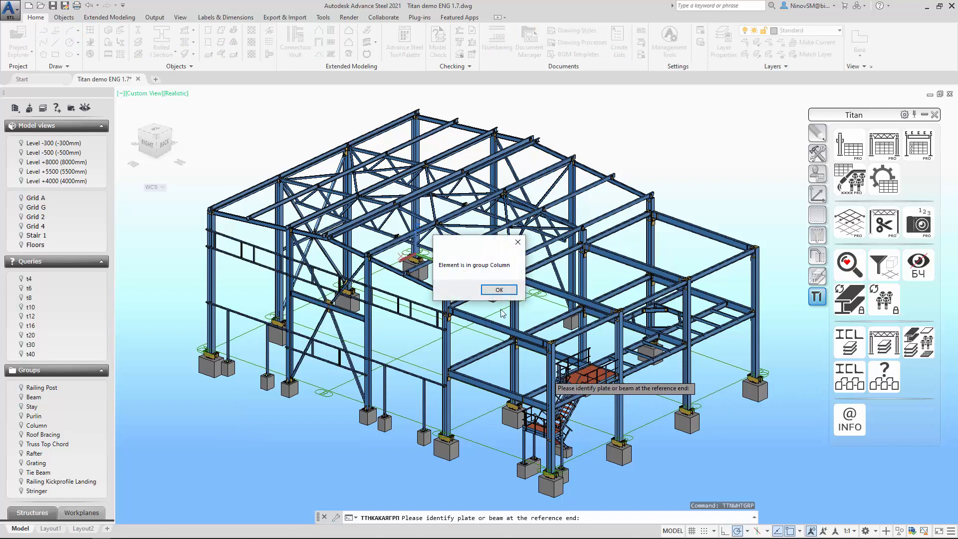
click(497, 286)
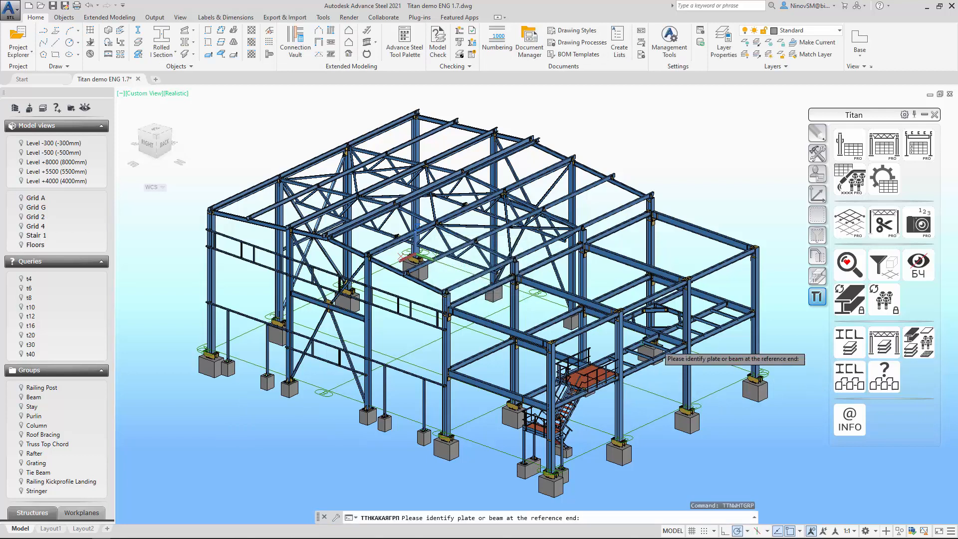
click(468, 298)
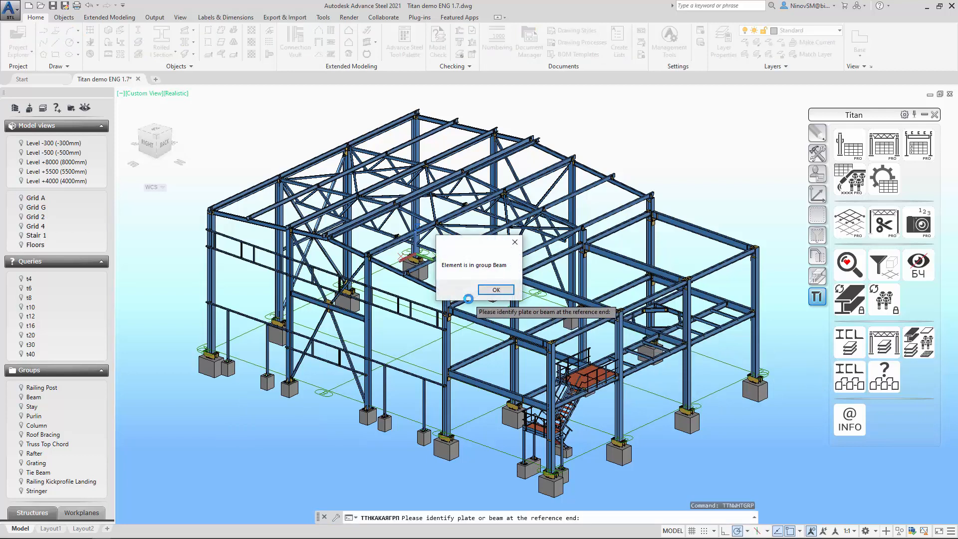
click(496, 289)
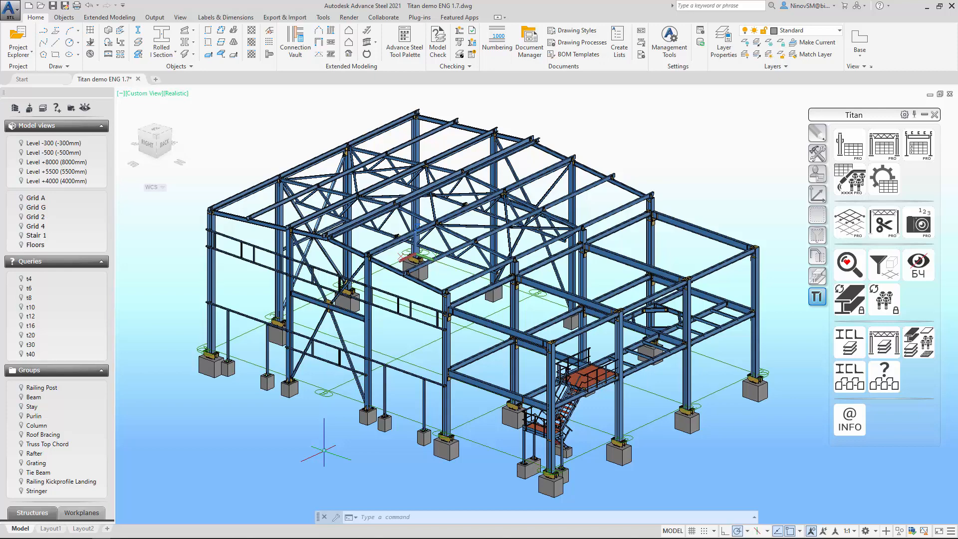
Step: Select the column base assembly, filter the selection to its plates, and inspect their shared properties
scroll(324, 449, up, 5)
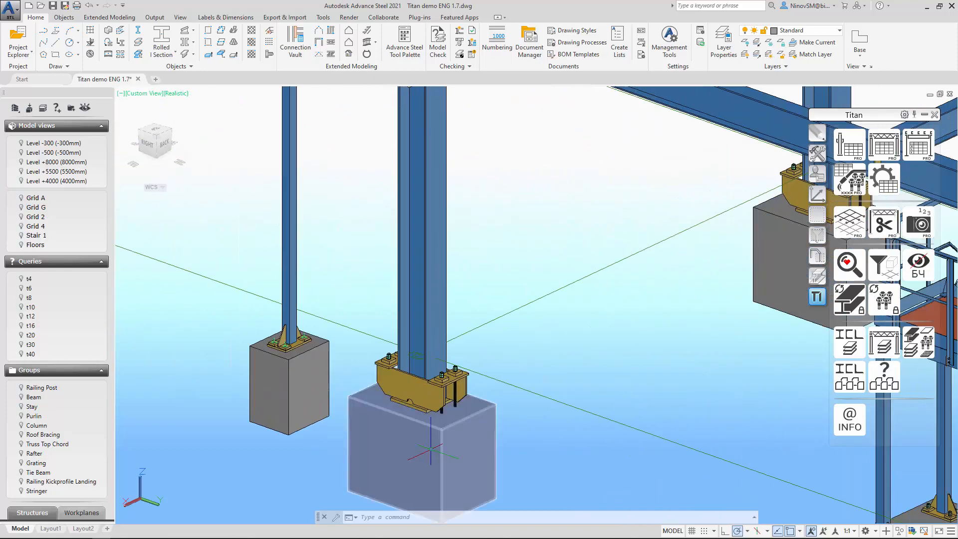
click(344, 296)
click(524, 436)
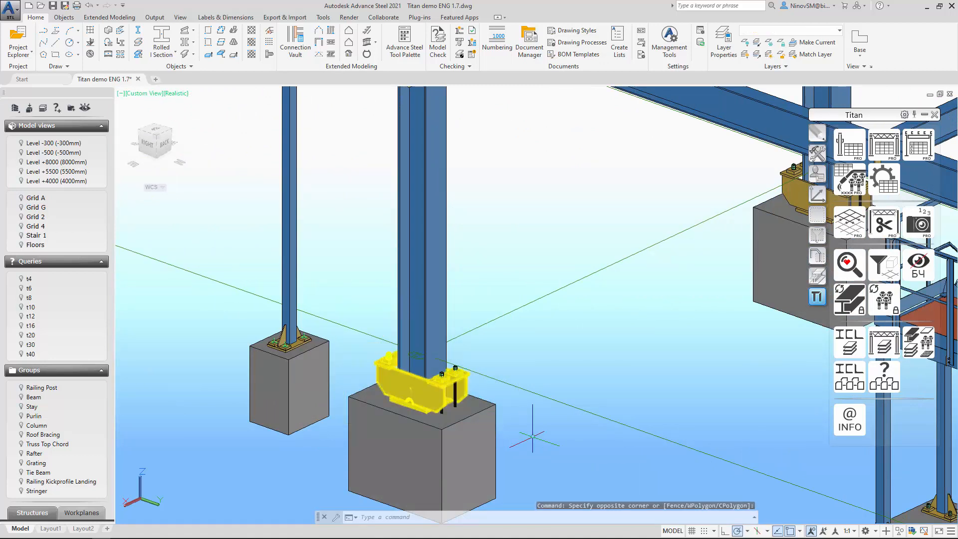
click(817, 235)
click(850, 334)
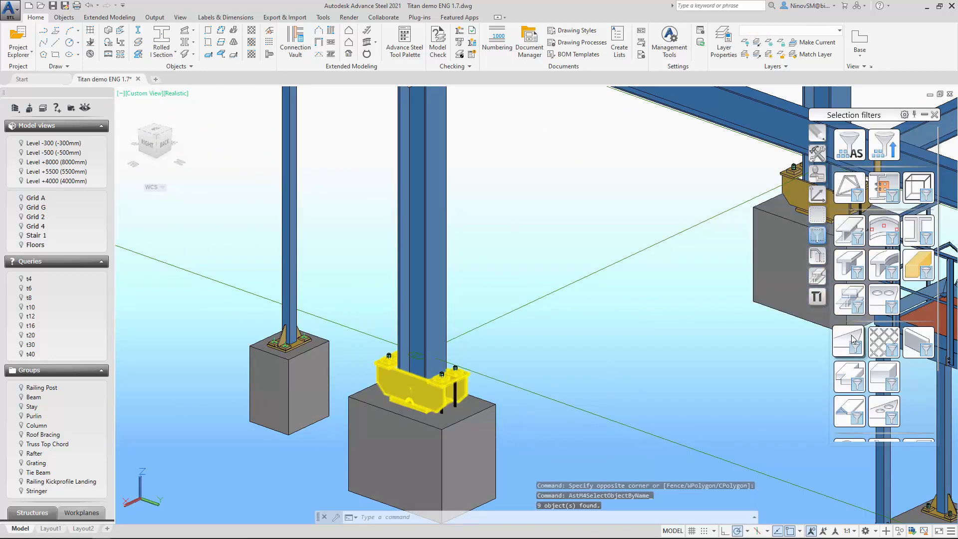
right_click(492, 272)
click(537, 381)
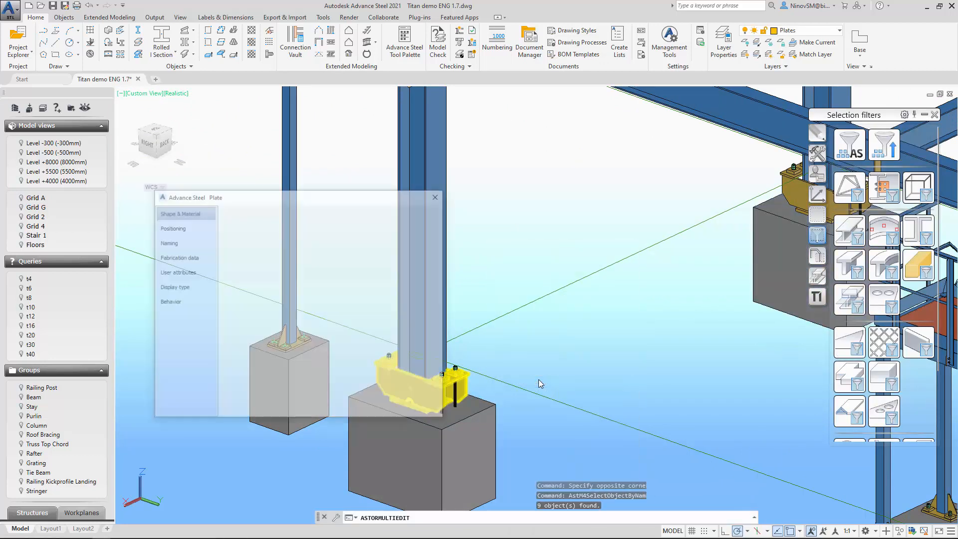
click(438, 194)
Step: Select the column base parts and set their material to S275 with the Titan Set material tool
click(322, 273)
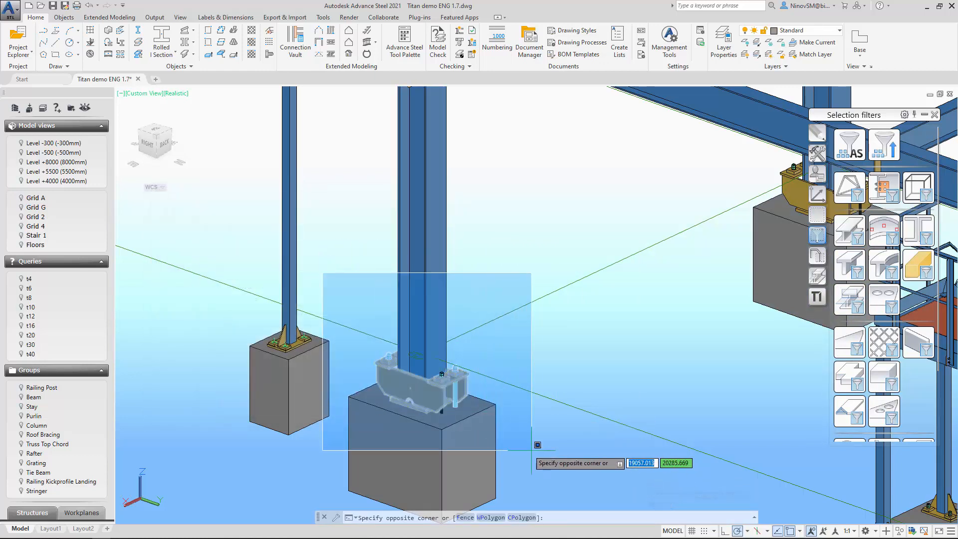
click(539, 452)
click(817, 298)
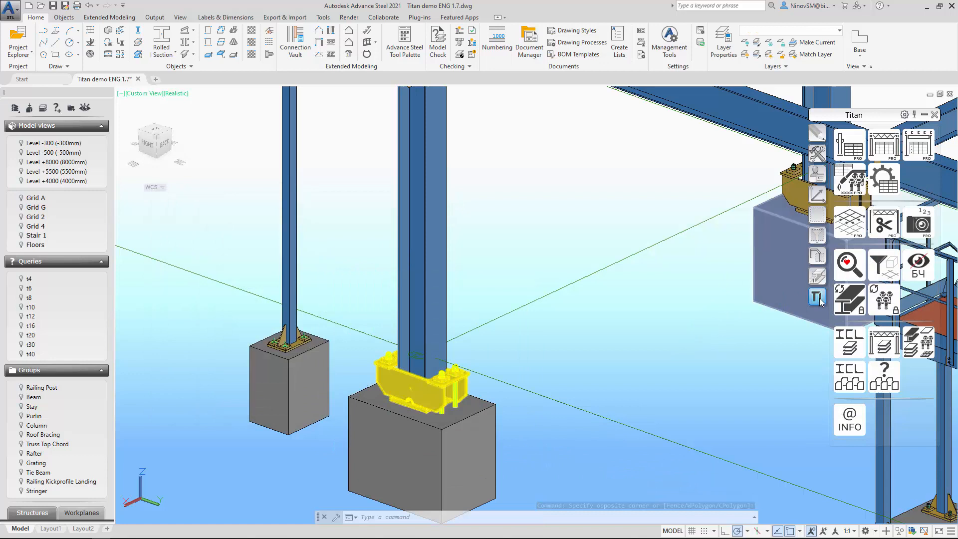
click(848, 293)
click(425, 204)
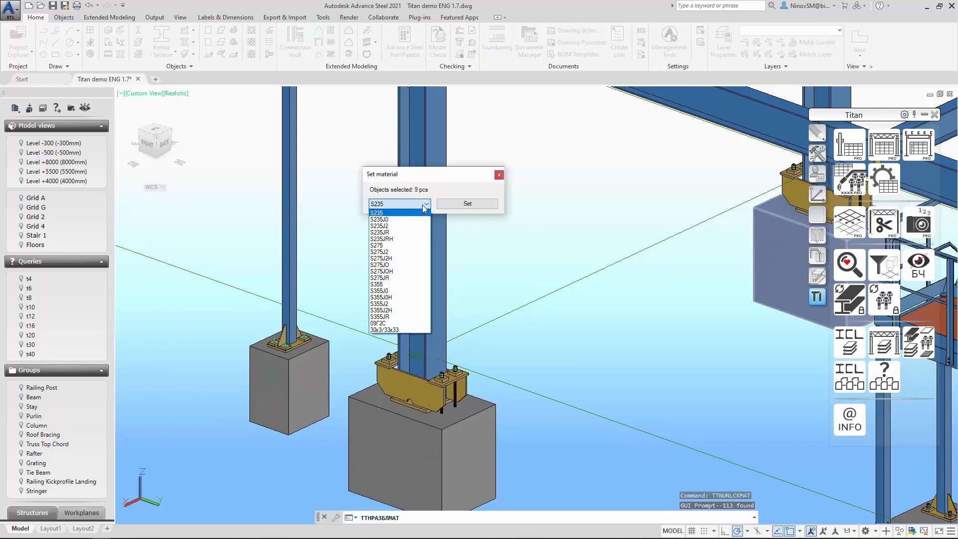
click(394, 245)
click(474, 205)
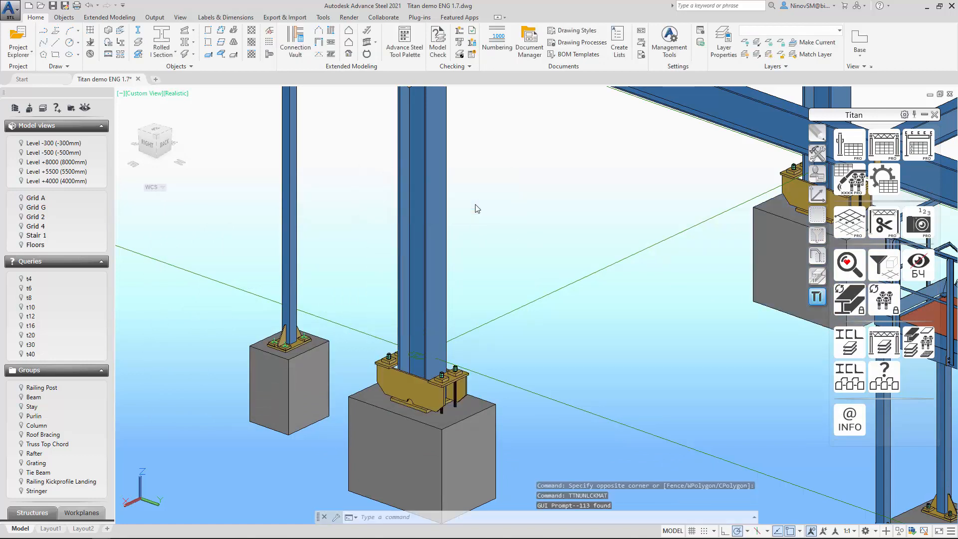
Step: Reselect the column base, filter it to plates, and check the material in their shared properties
click(335, 285)
click(539, 439)
click(816, 234)
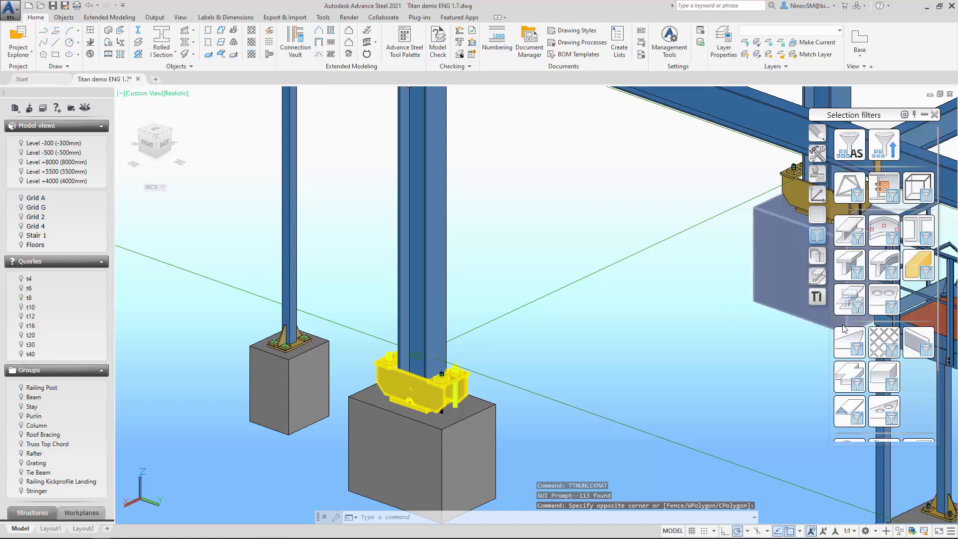
click(844, 328)
right_click(471, 242)
click(519, 382)
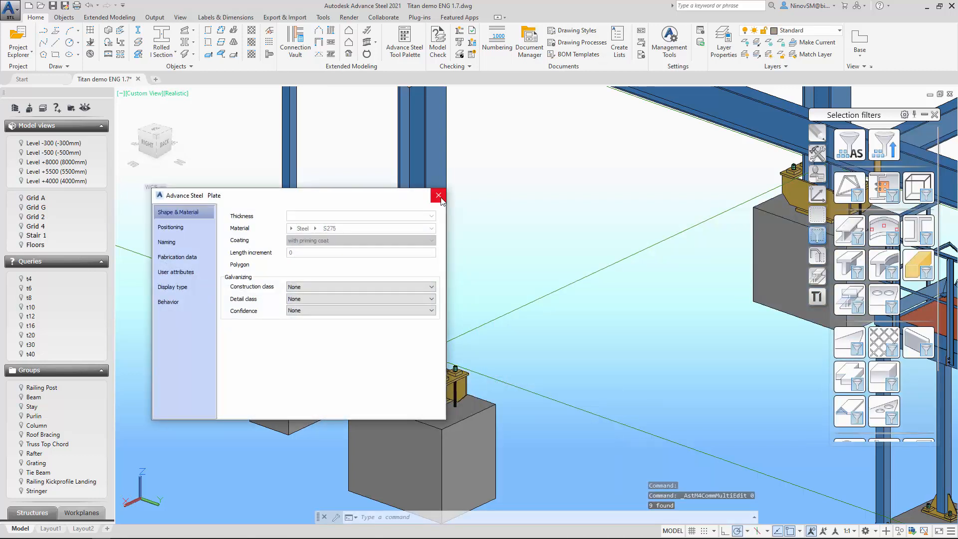
click(439, 195)
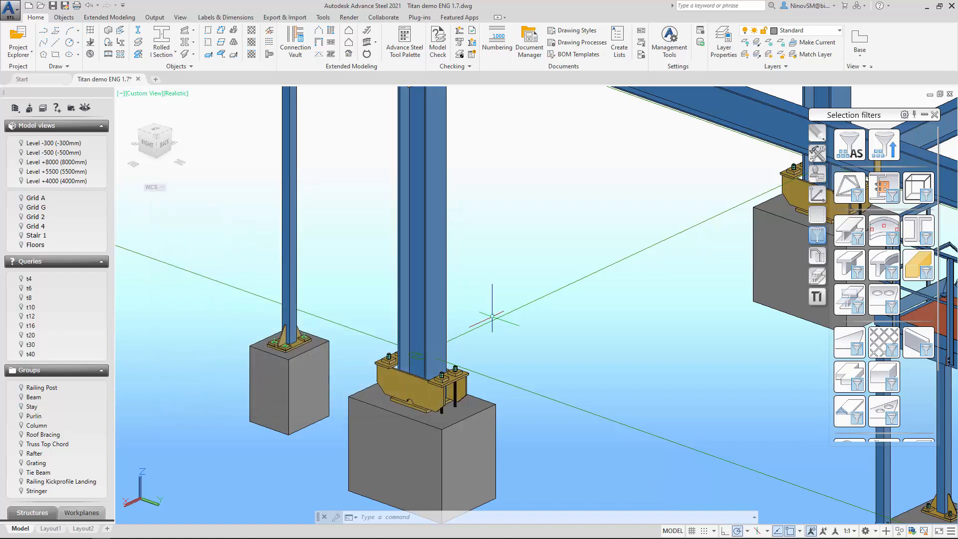
Step: Mark all elements identical to an upper beam of the lower bay, and those identical to a column base plate
scroll(492, 317, down, 15)
middle_drag(515, 302, 467, 383)
scroll(467, 383, down, 1)
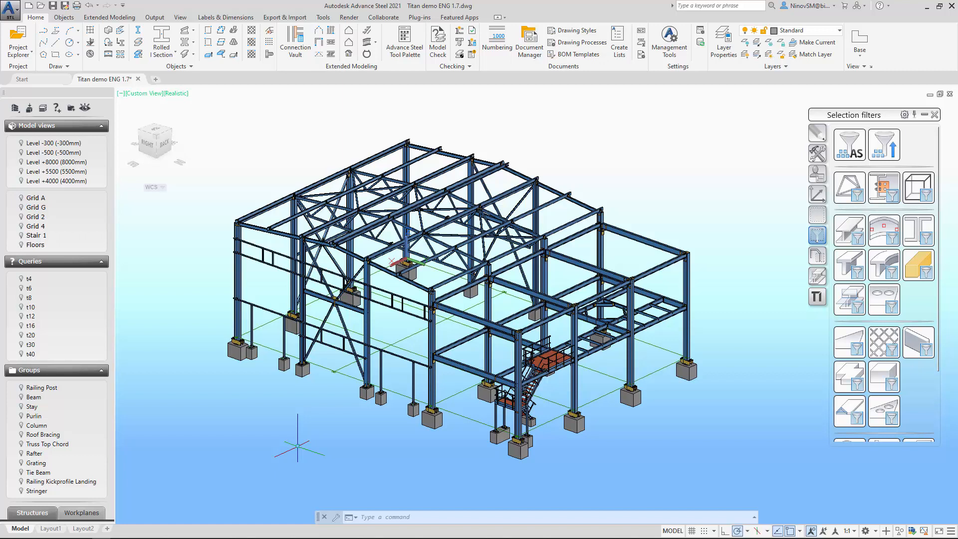
click(817, 298)
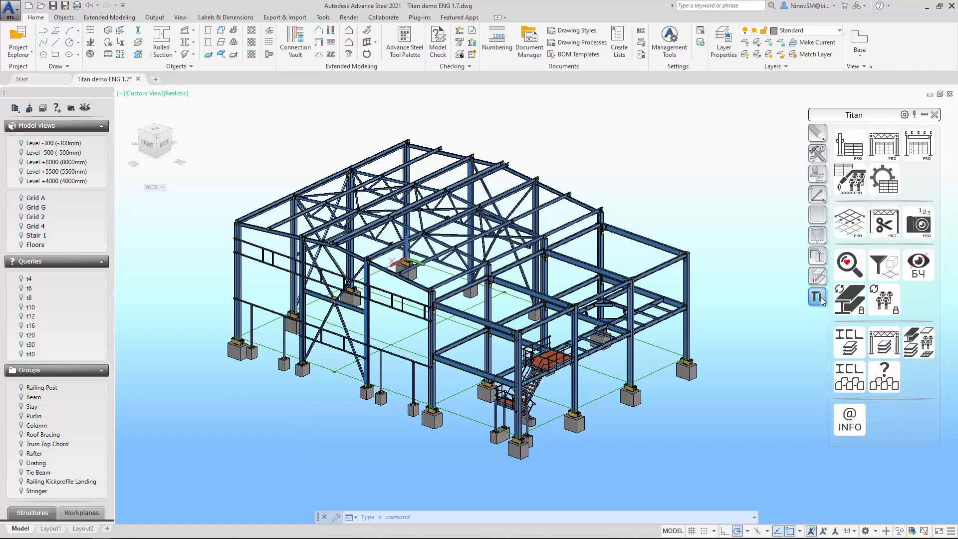
click(874, 288)
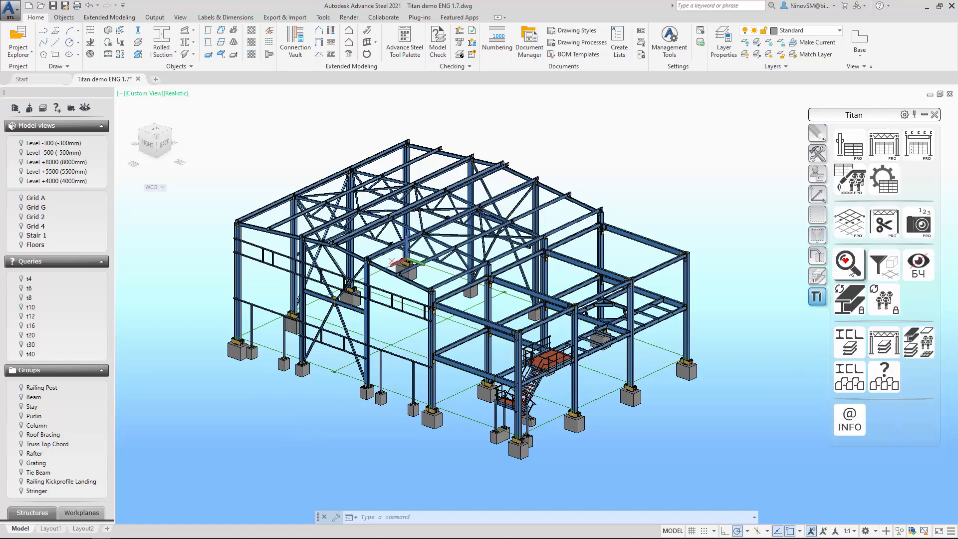
click(653, 246)
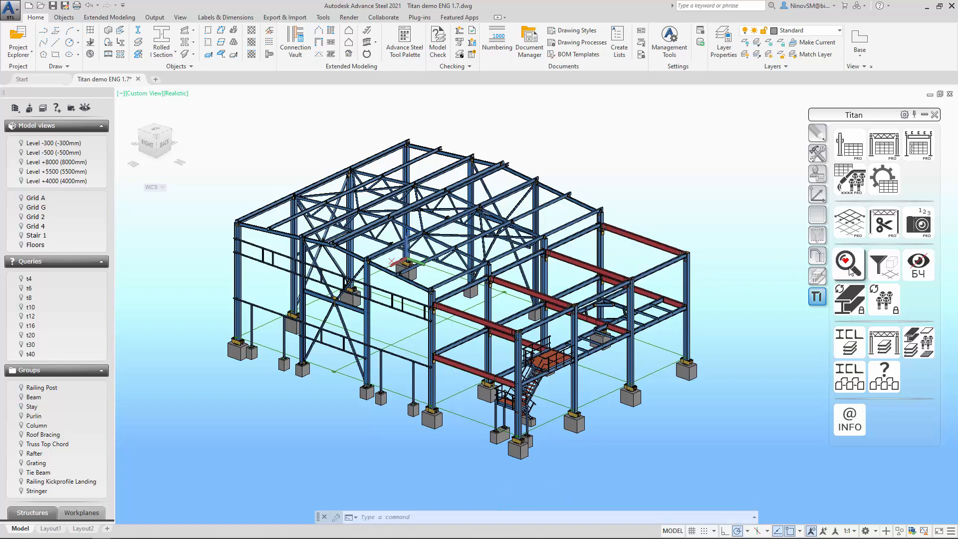
scroll(433, 401, up, 6)
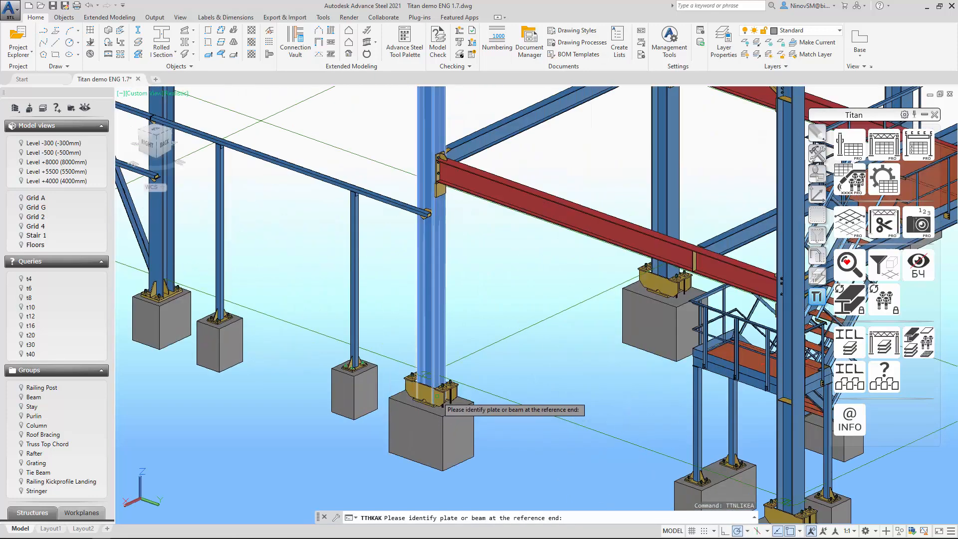
click(443, 396)
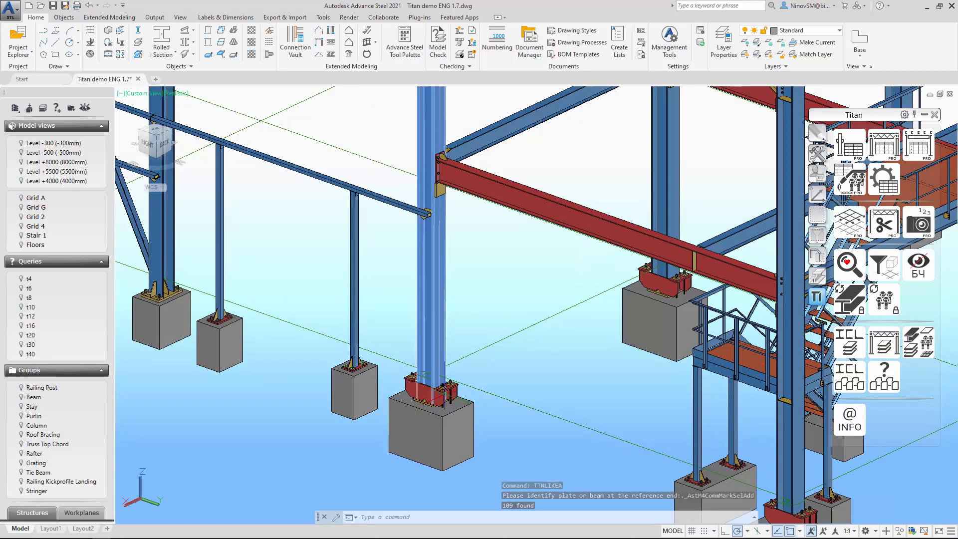
Step: Clear the marks from all marked objects and bring up the quick view tools
scroll(643, 313, down, 6)
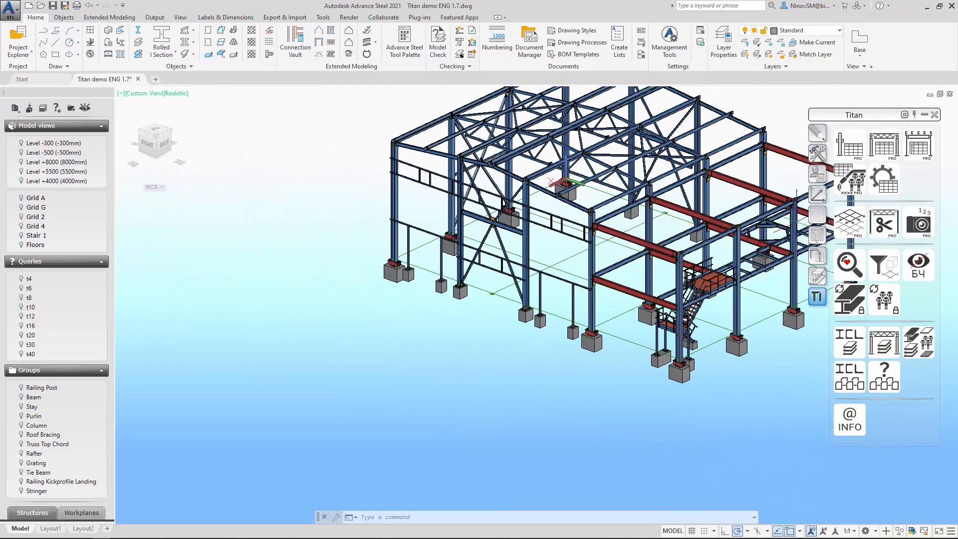
click(816, 215)
click(840, 226)
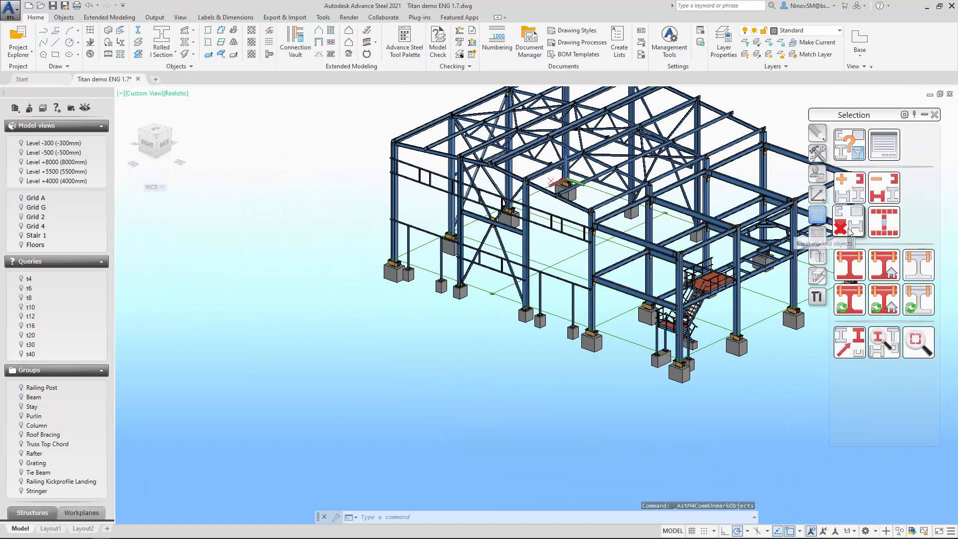
click(817, 256)
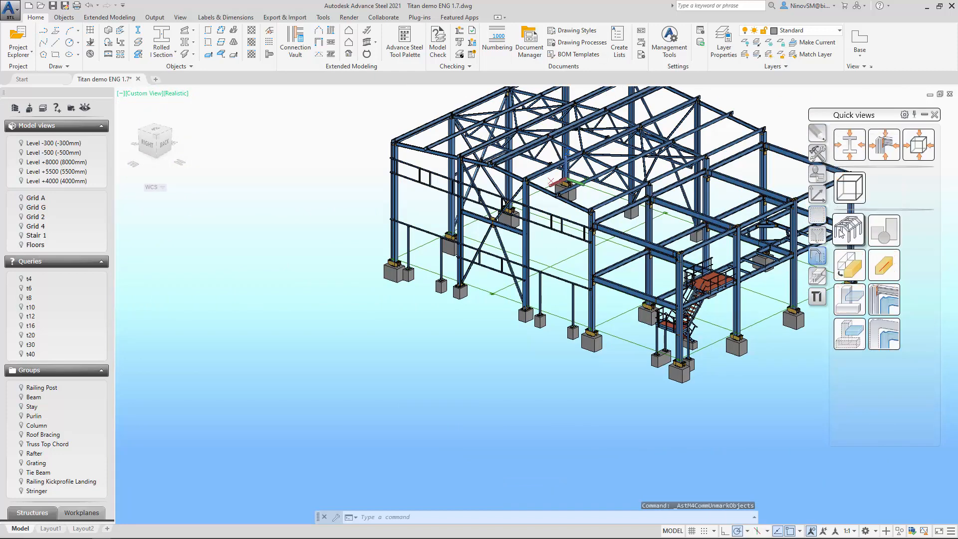
Step: Show all objects in the model, then select the auxiliary objects with the Titan filter and hide them
click(848, 230)
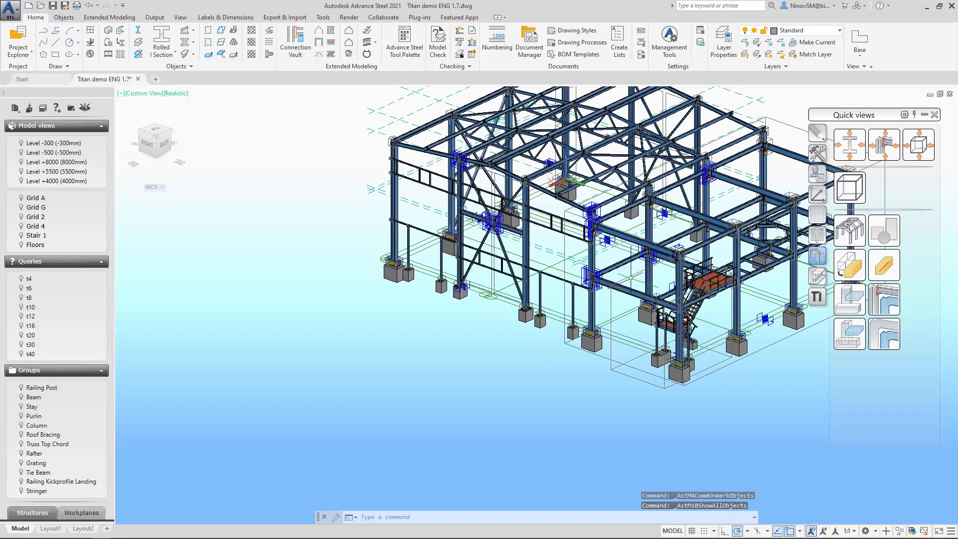
middle_drag(627, 279, 494, 391)
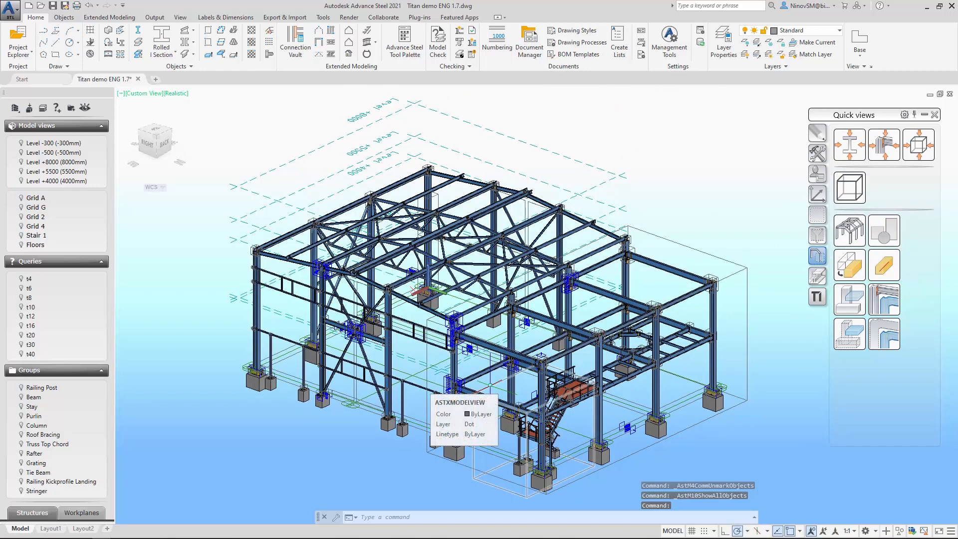
click(816, 297)
click(876, 264)
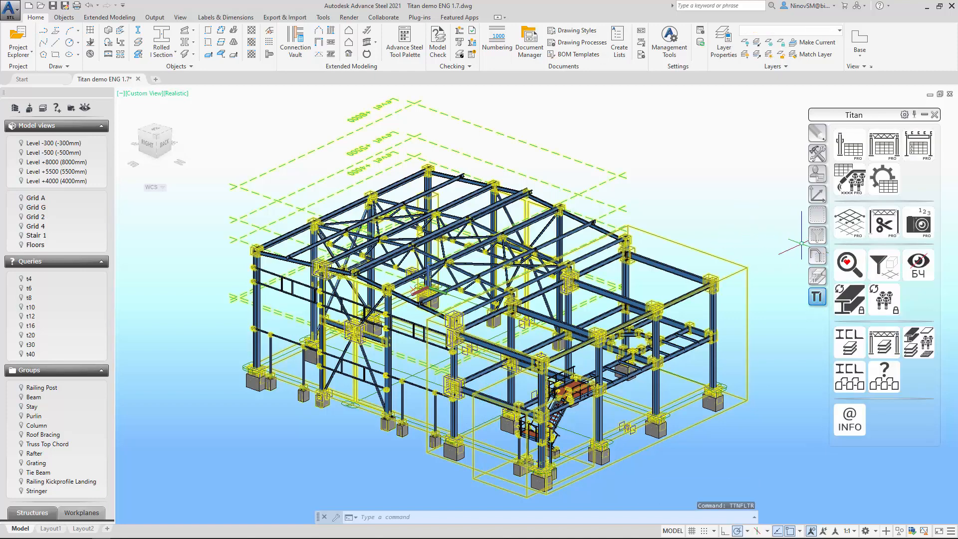
click(817, 255)
click(845, 297)
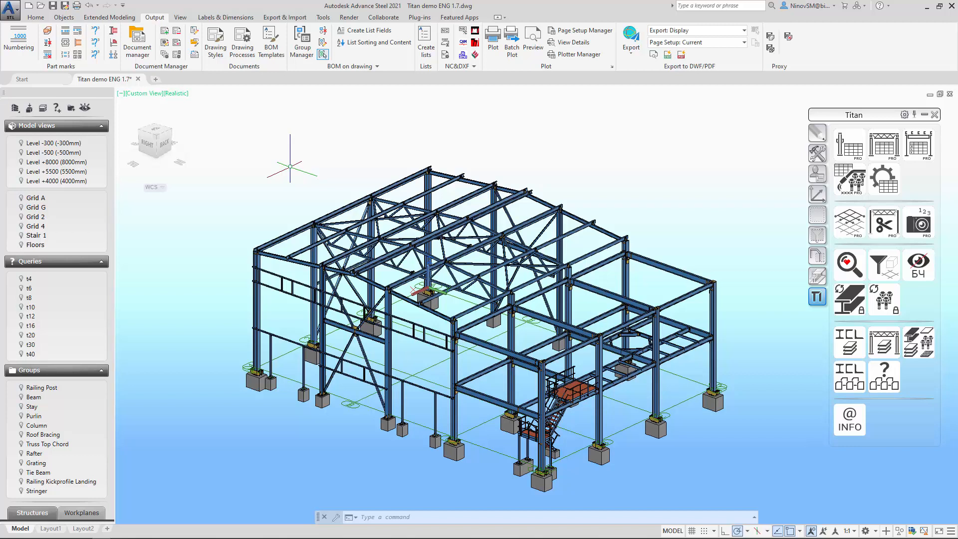
Step: Open the Titan assembly specification for the outer corner column of the lower bay and review its metal list and paint area
click(849, 145)
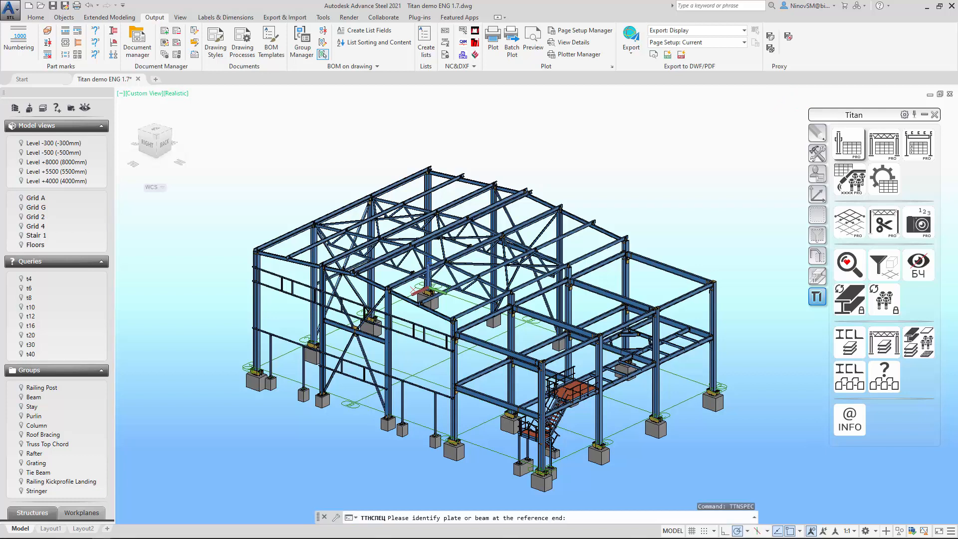
click(714, 309)
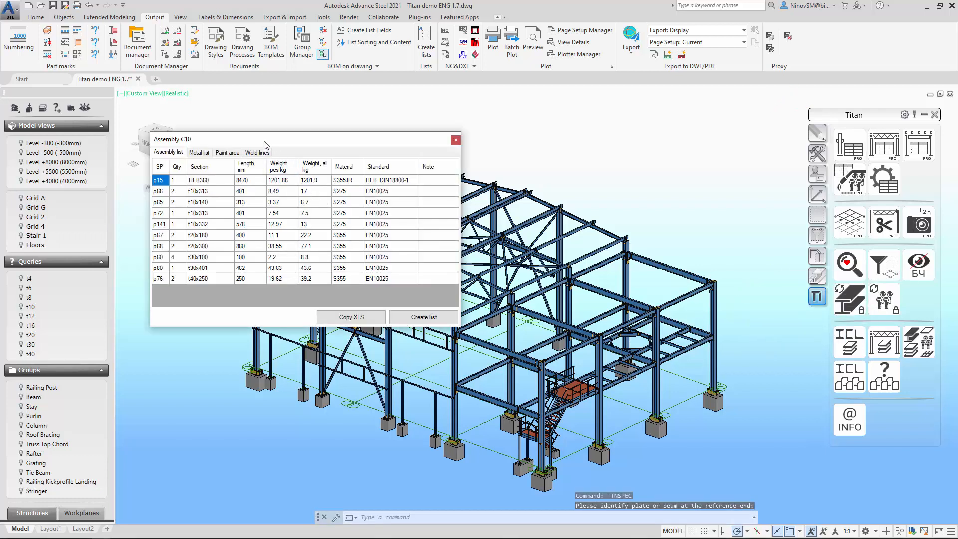
drag(262, 142, 263, 147)
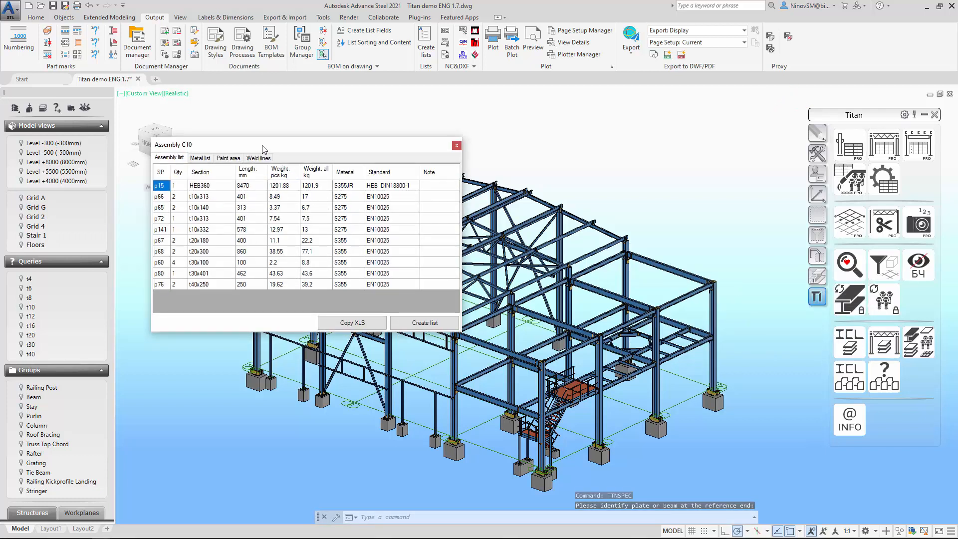
click(205, 158)
click(228, 158)
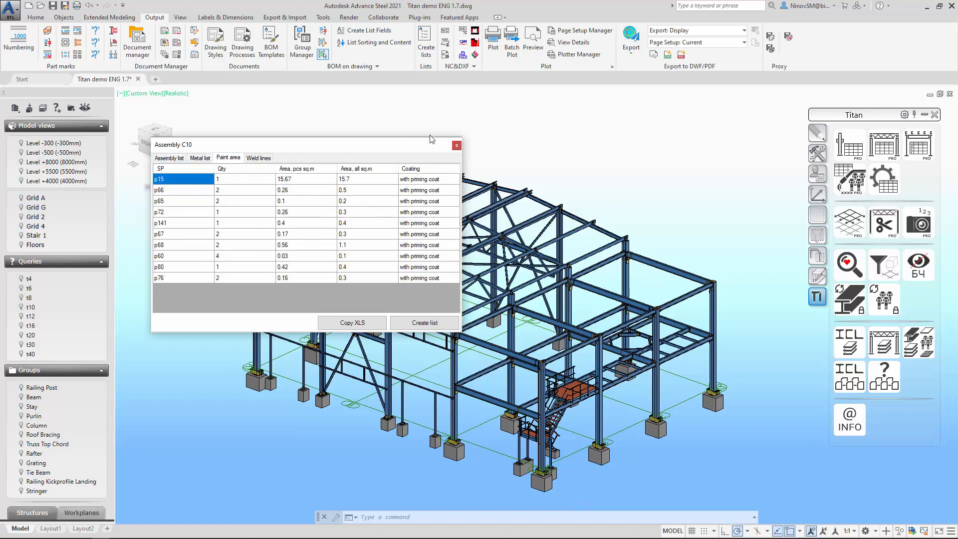
click(456, 145)
Step: Open the Titan lists for the whole model and review the assemblies list, SP list, metal list and bill of drawings
click(893, 150)
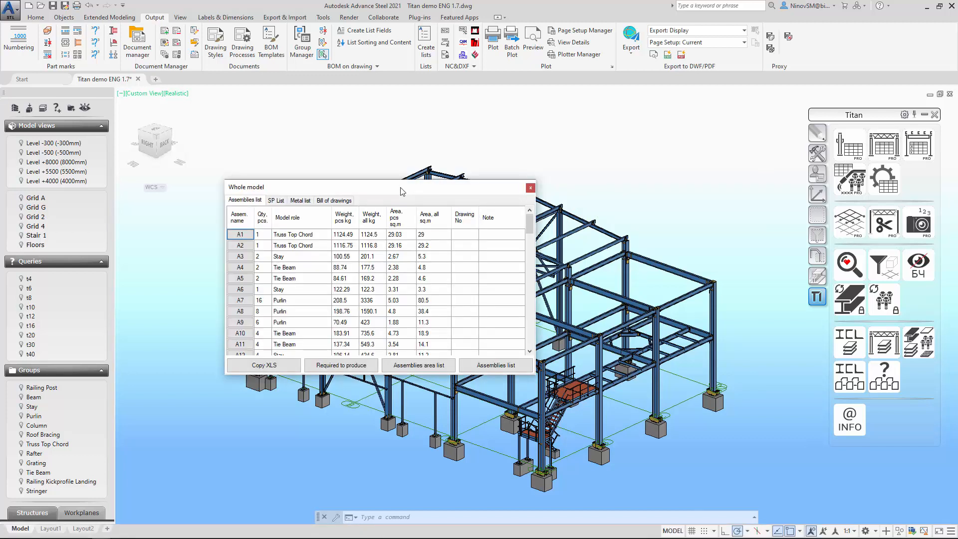
click(276, 200)
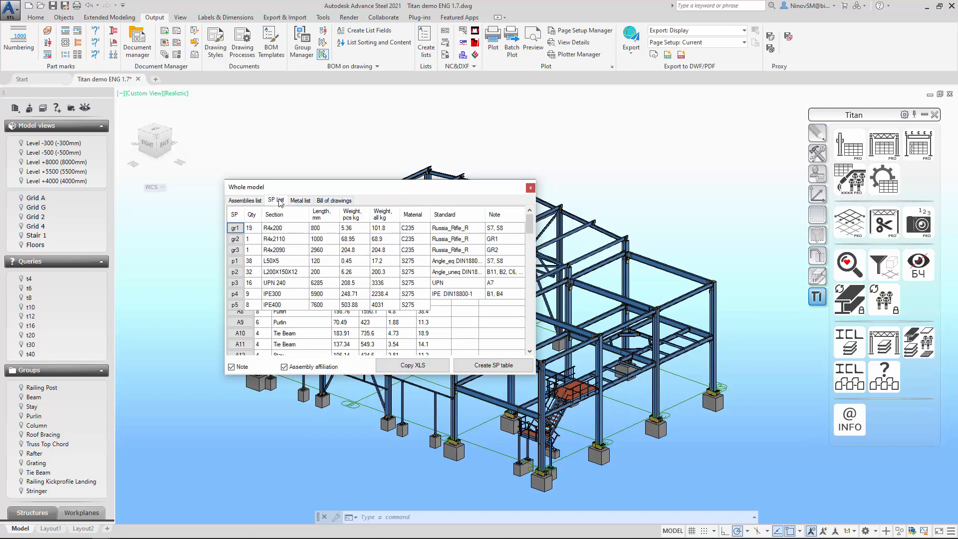
click(301, 200)
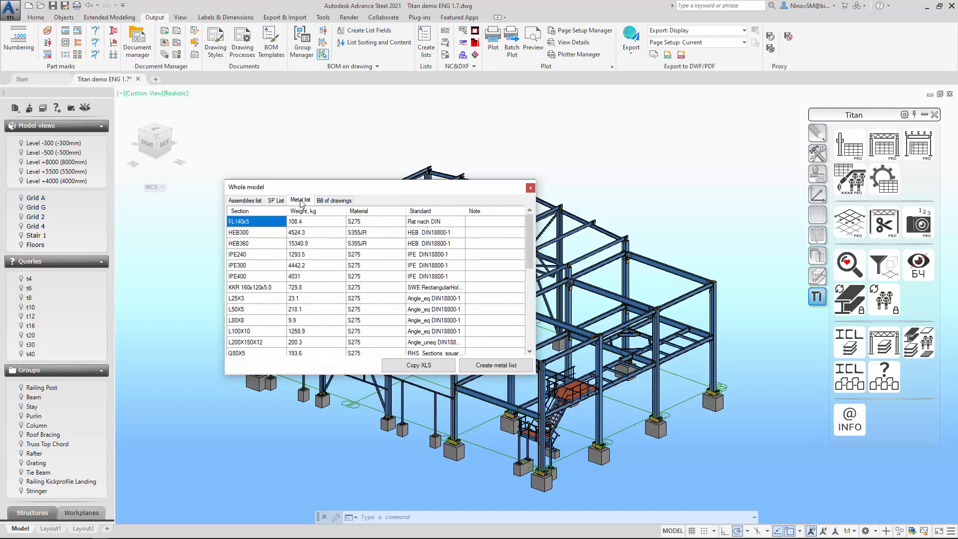
click(333, 201)
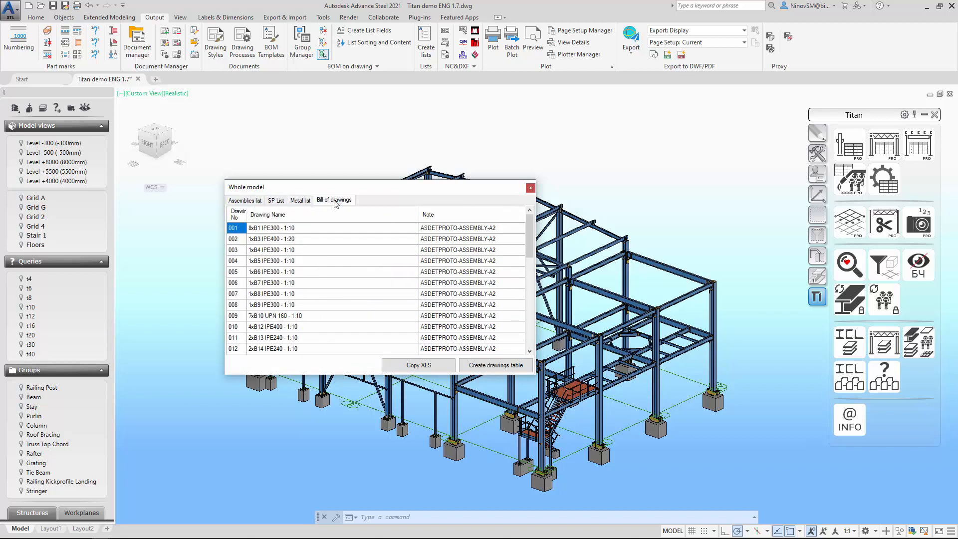